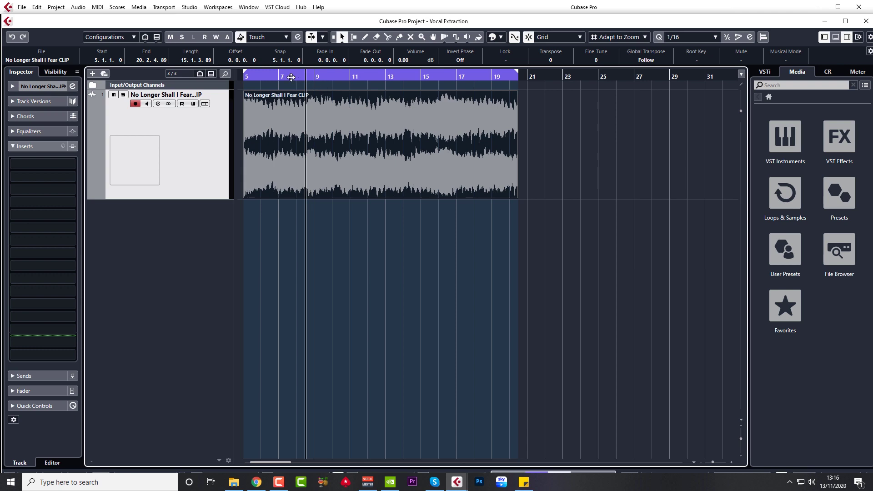
- Play the original mixed clip from bar 7 to hear it, and stop playback after bar 10
{"action": "left_click", "coordinate": [278, 75]}
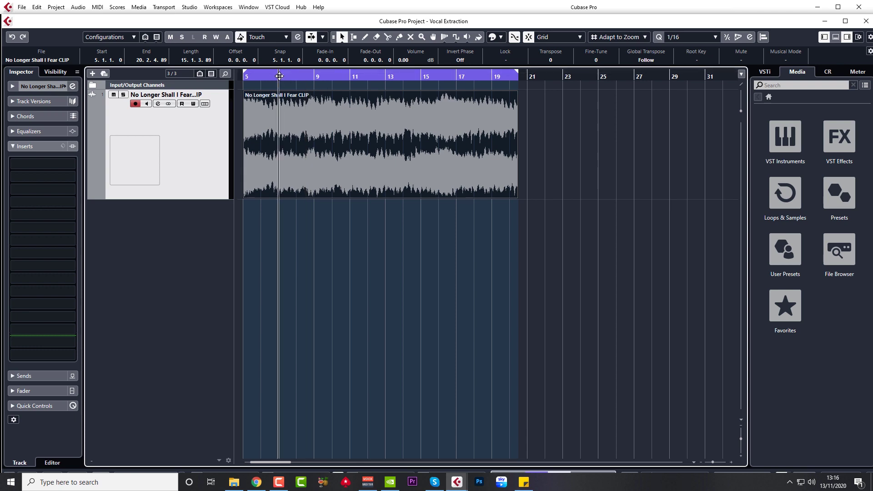
{"action": "left_click", "coordinate": [298, 93]}
{"action": "key", "text": "space"}
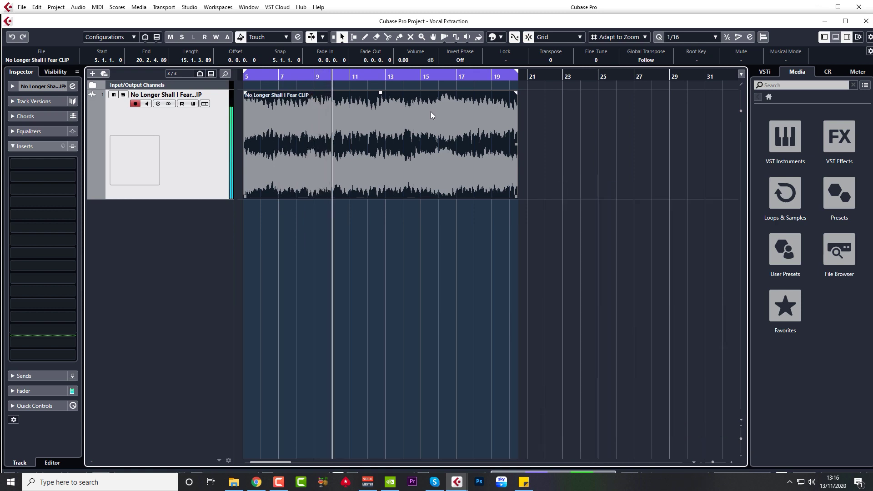
{"action": "key", "text": "space"}
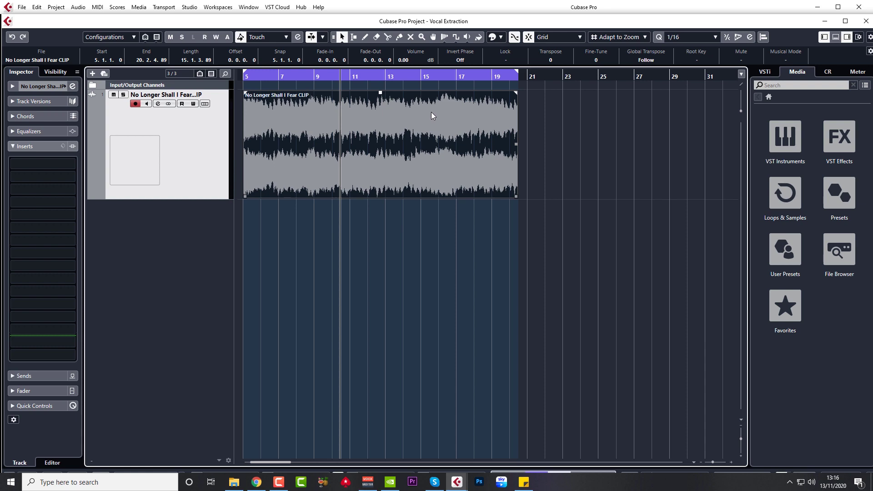
- Open the selected audio clip in the SpectraLayers extension and switch its spectrogram display to Composite View
{"action": "left_click", "coordinate": [79, 8]}
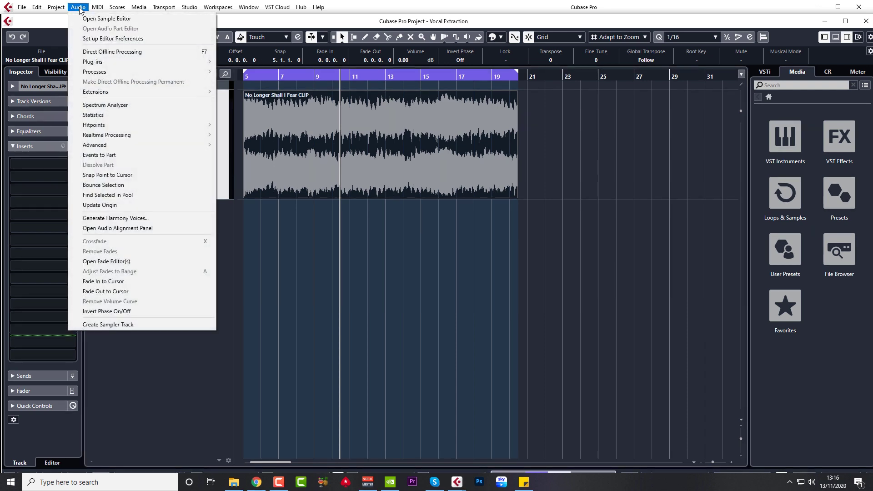
{"action": "mouse_move", "coordinate": [116, 93]}
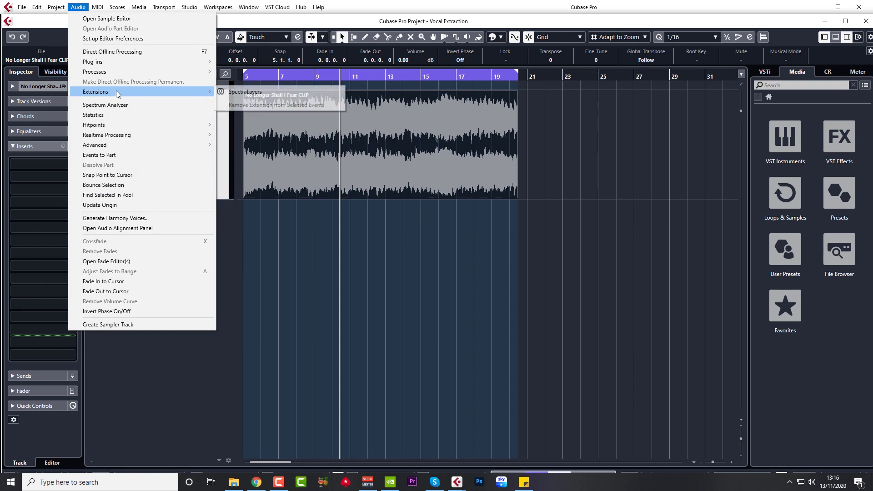
{"action": "left_click", "coordinate": [258, 93]}
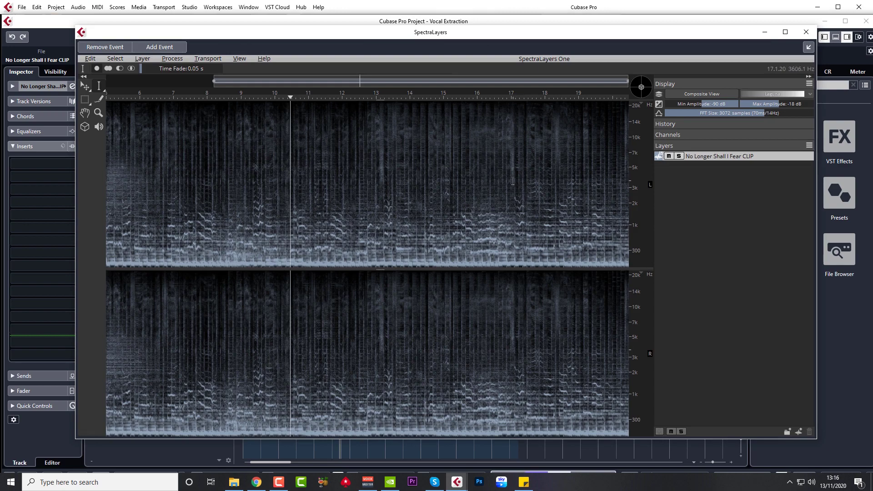
{"action": "left_click", "coordinate": [708, 94]}
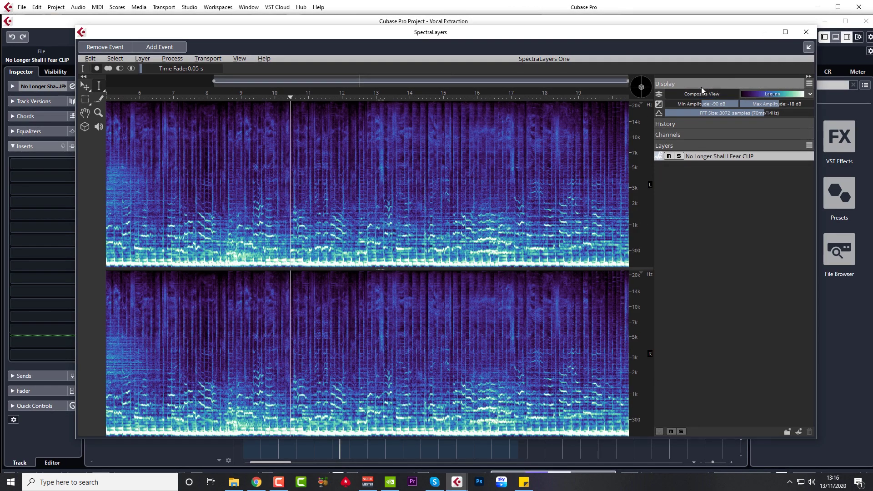
- Unmix the vocals of the clip's layer with a sensitivity of 0.00
{"action": "left_click", "coordinate": [143, 59]}
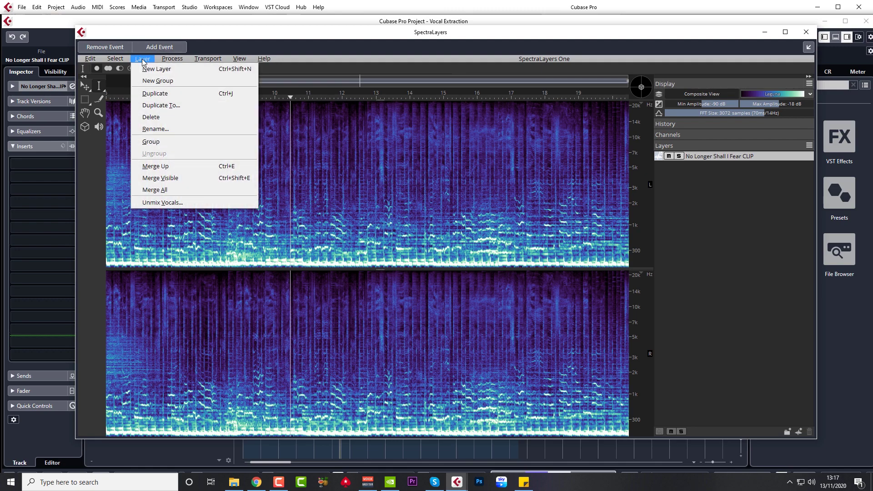
{"action": "left_click", "coordinate": [179, 203]}
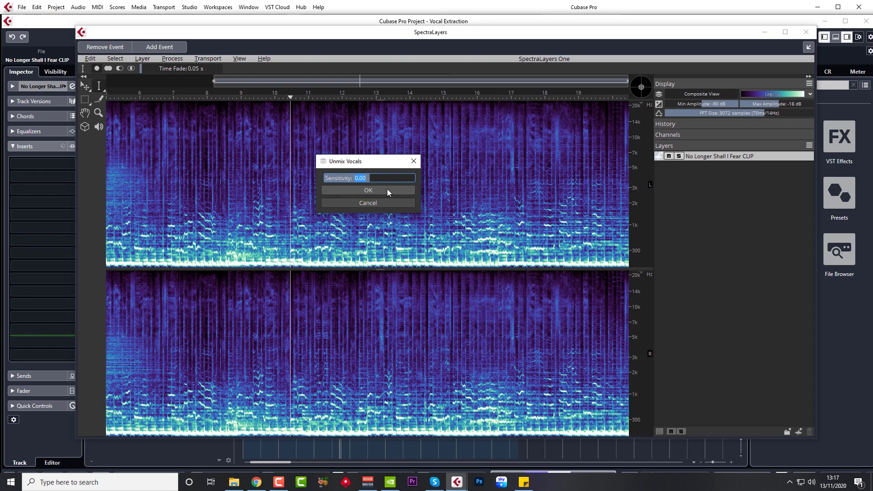
{"action": "left_click", "coordinate": [387, 190]}
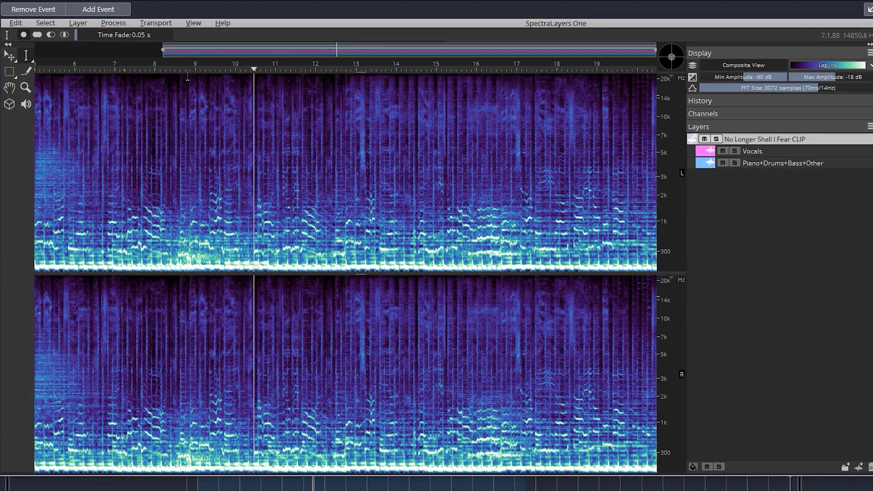
- Audition the unmixed layers during playback by soloing Vocals, muting Vocals to hear only the instruments, and soloing Vocals again
{"action": "key", "text": "space"}
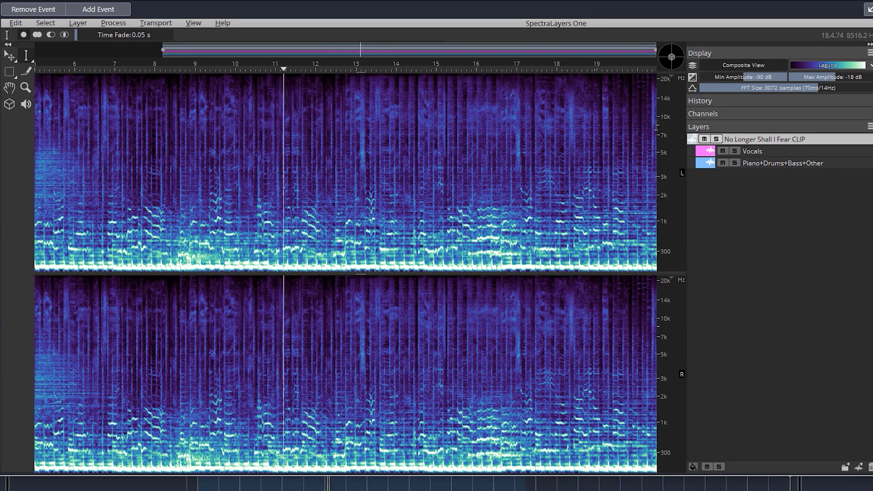
{"action": "left_click", "coordinate": [735, 151]}
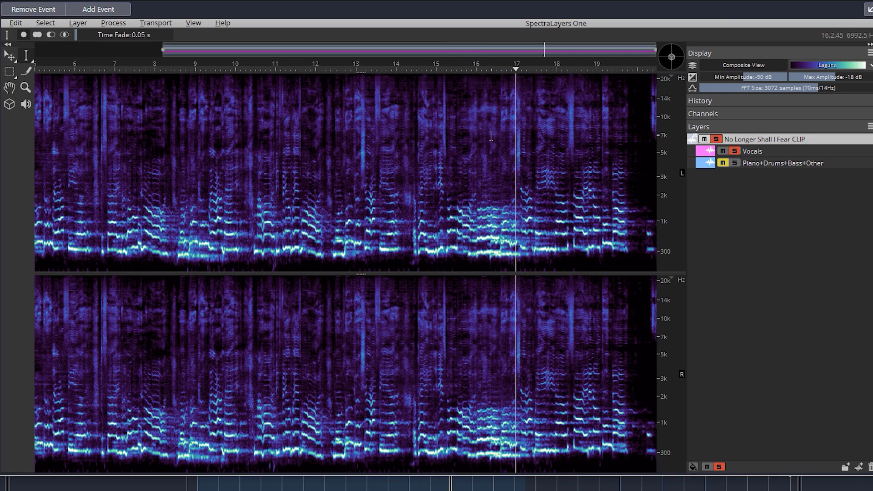
{"action": "left_click", "coordinate": [148, 70]}
{"action": "left_click_drag", "start_coordinate": [148, 71], "coordinate": [110, 69]}
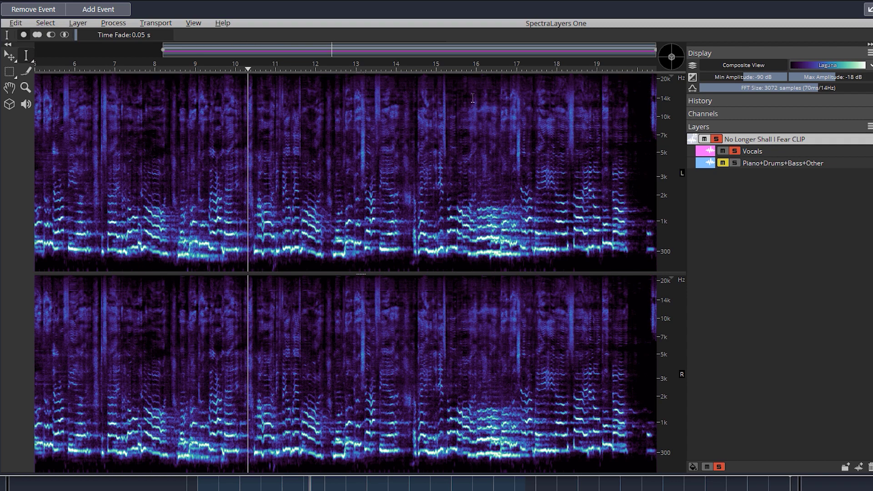
{"action": "left_click", "coordinate": [723, 151]}
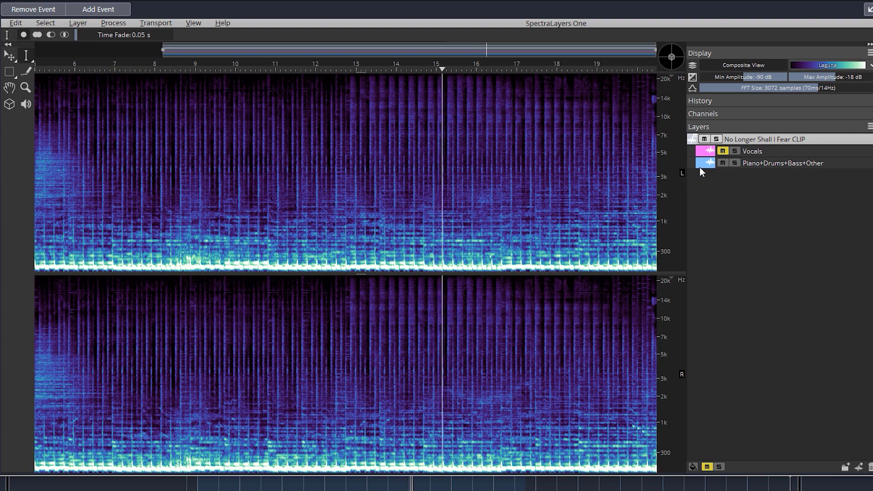
{"action": "left_click", "coordinate": [735, 151]}
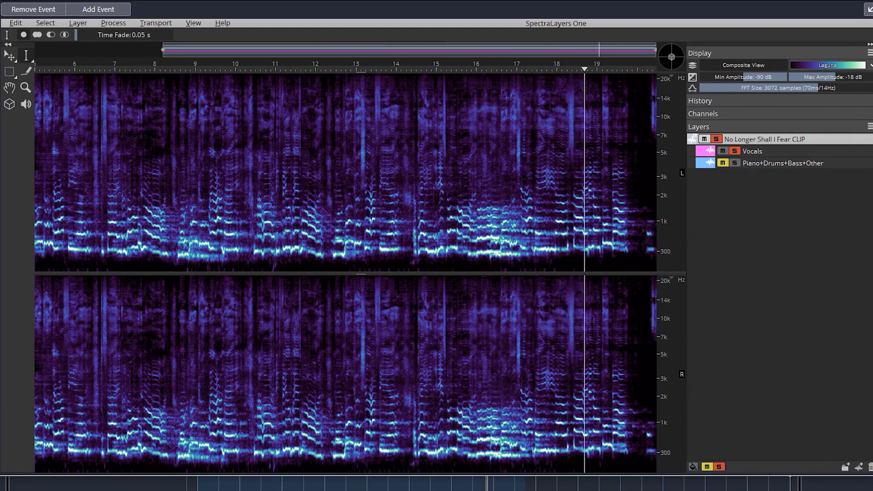
- Copy the Vocals layer from SpectraLayers onto a new project track below the original clip and solo that track
{"action": "left_click_drag", "start_coordinate": [631, 5], "coordinate": [646, 273]}
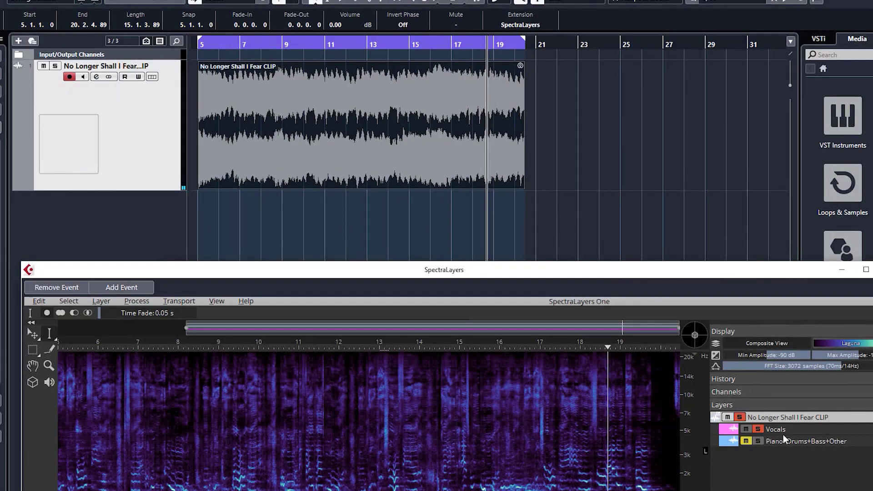
{"action": "left_click_drag", "start_coordinate": [784, 431], "coordinate": [236, 207]}
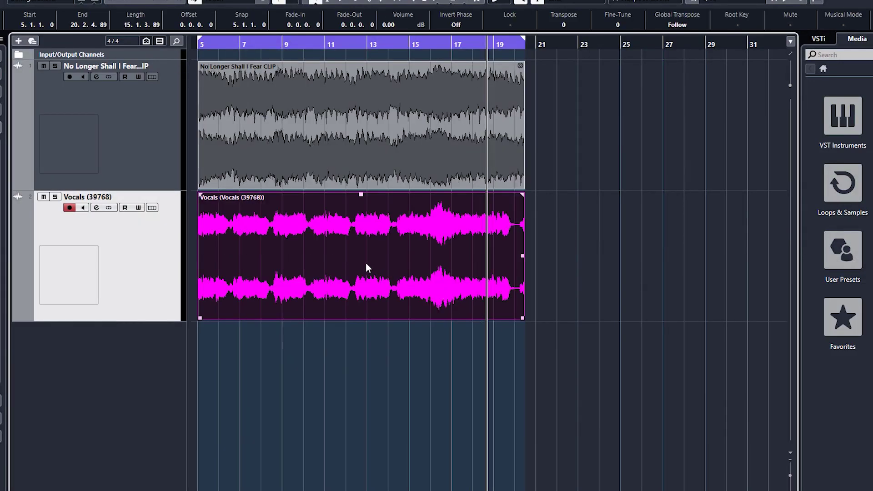
{"action": "left_click", "coordinate": [171, 195]}
{"action": "left_click", "coordinate": [55, 197]}
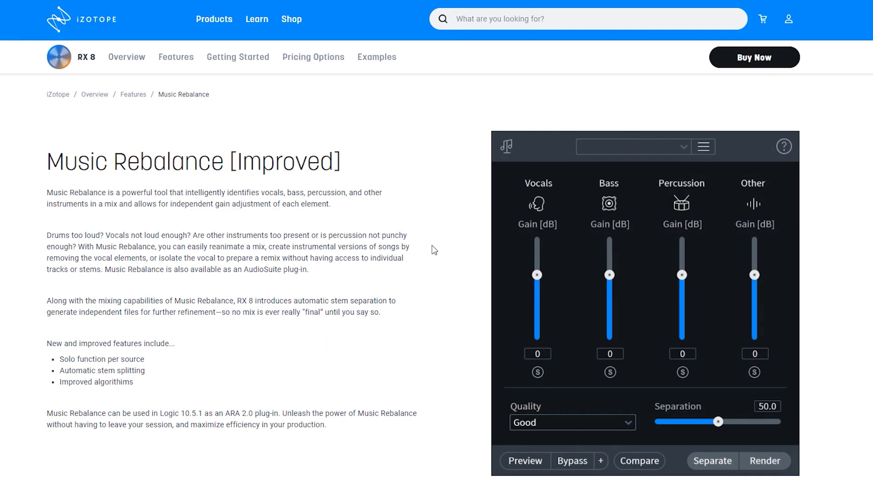
- In the web browser, review iZotope's RX 8 Music Rebalance page, including its feature description and the product prices
{"action": "scroll", "coordinate": [425, 276], "scroll_direction": "down", "scroll_amount": 2}
{"action": "scroll", "coordinate": [408, 334], "scroll_direction": "down", "scroll_amount": 13}
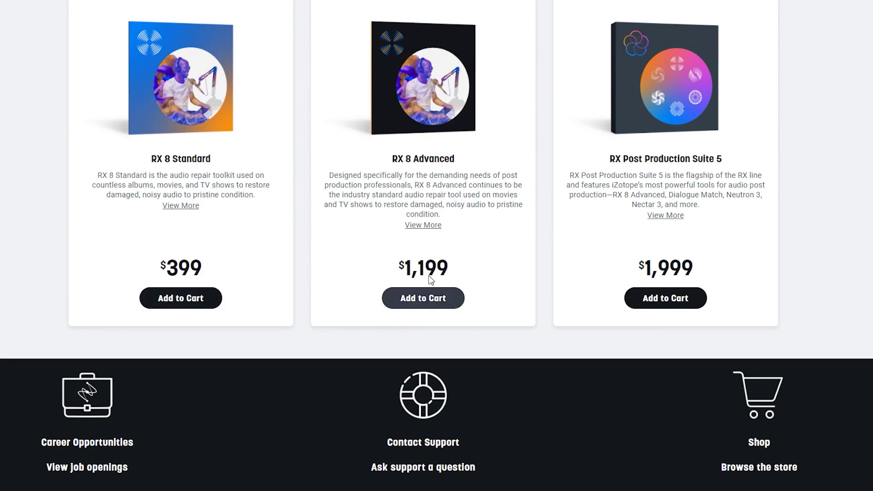
{"action": "scroll", "coordinate": [362, 324], "scroll_direction": "up", "scroll_amount": 6}
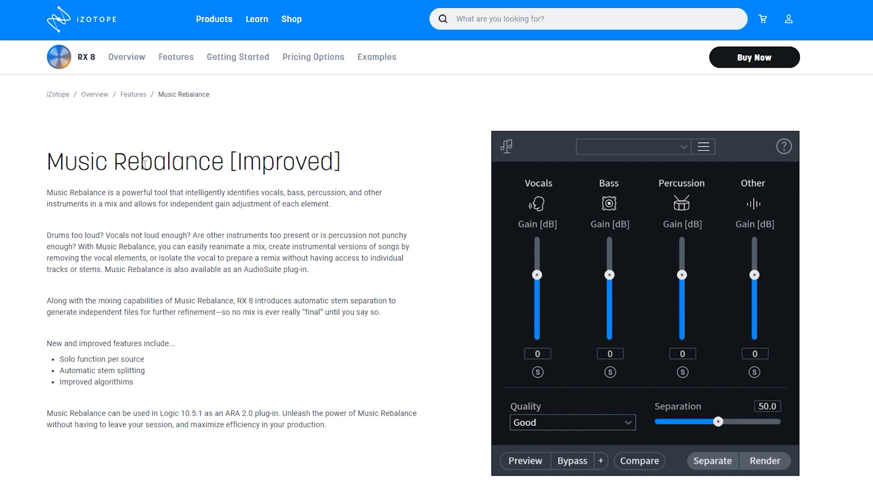
{"action": "left_click_drag", "start_coordinate": [115, 160], "coordinate": [219, 178]}
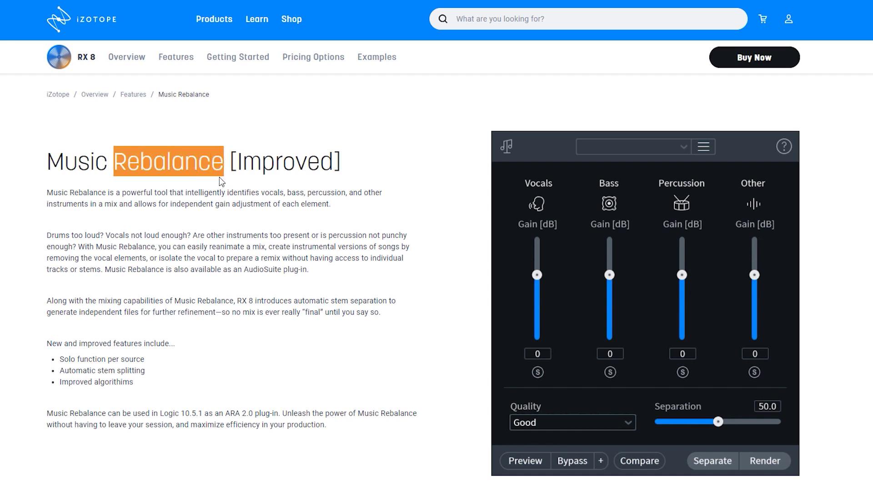
{"action": "left_click", "coordinate": [480, 309]}
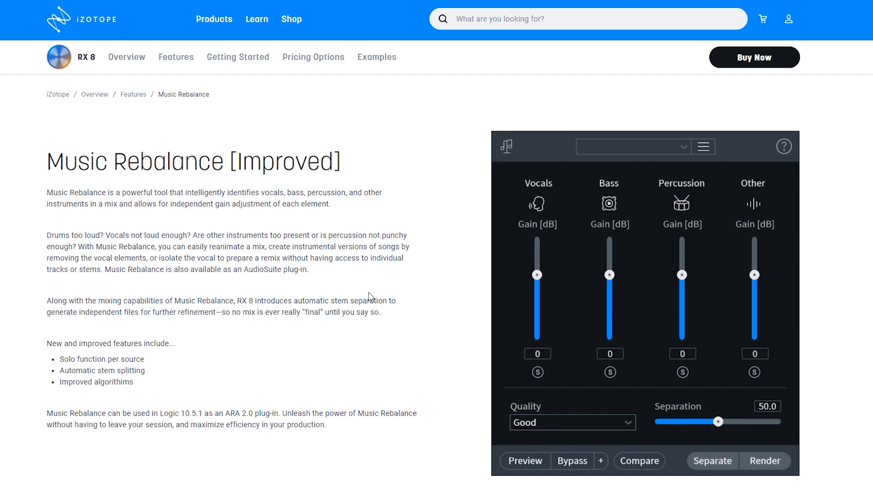
{"action": "scroll", "coordinate": [370, 296], "scroll_direction": "down", "scroll_amount": 10}
{"action": "scroll", "coordinate": [295, 286], "scroll_direction": "up", "scroll_amount": 10}
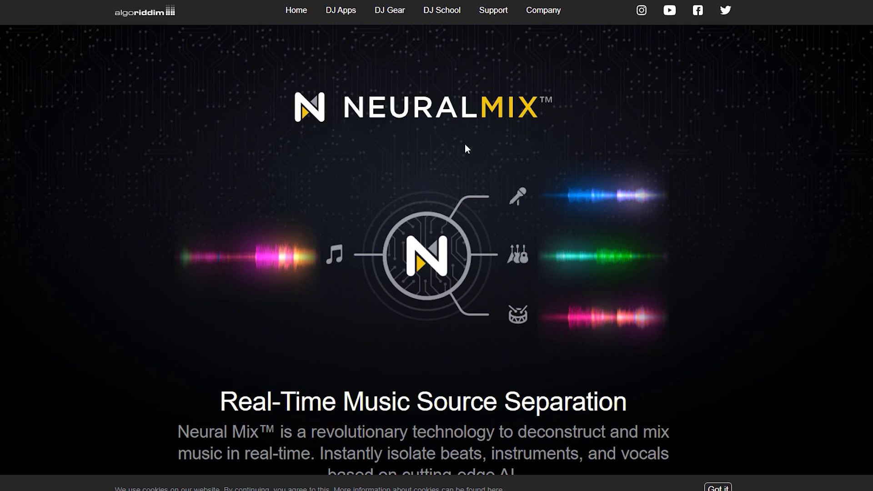
- Examine algoriddim's Neural Mix page, covering the source separation overview, the technology history and the apps that use it
{"action": "scroll", "coordinate": [468, 234], "scroll_direction": "down", "scroll_amount": 8}
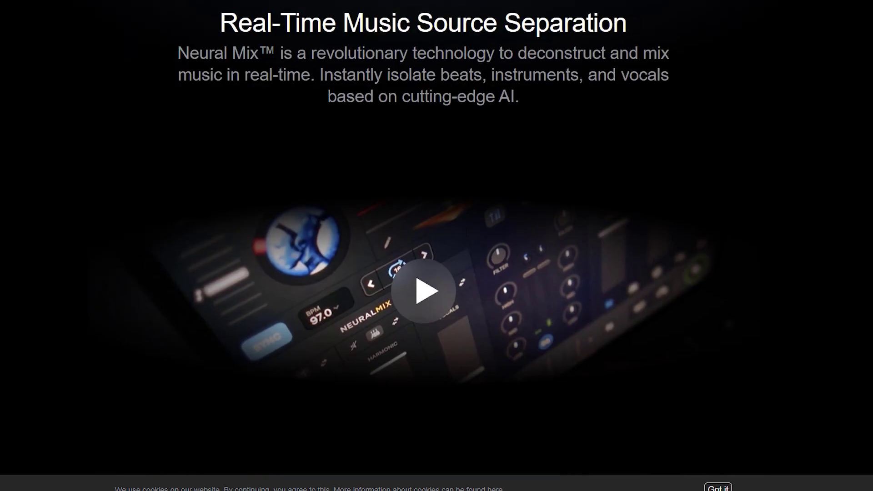
{"action": "scroll", "coordinate": [464, 238], "scroll_direction": "up", "scroll_amount": 3}
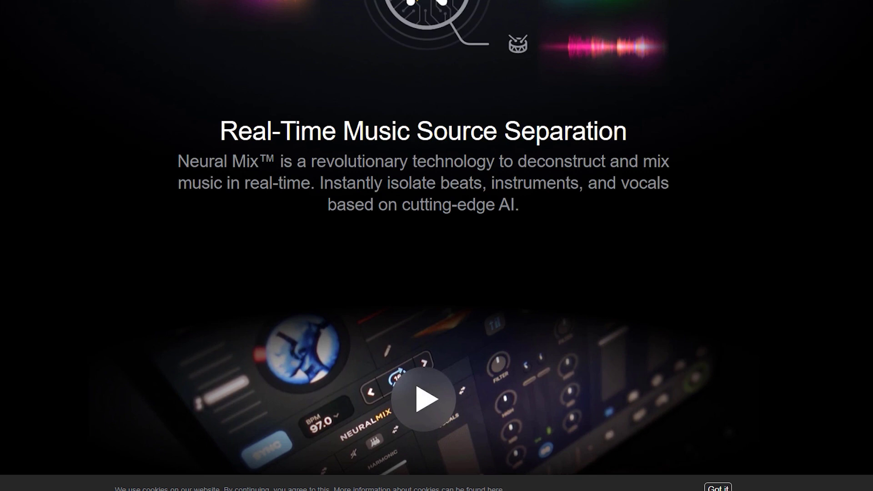
{"action": "scroll", "coordinate": [523, 249], "scroll_direction": "down", "scroll_amount": 12}
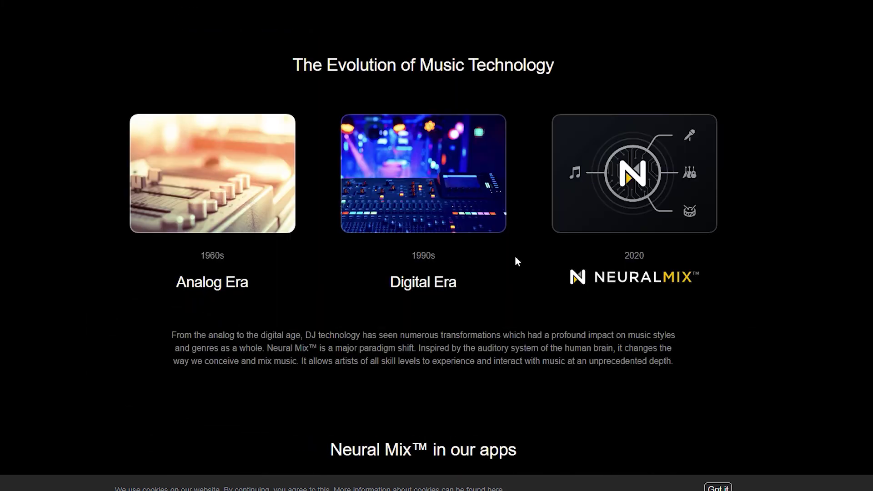
{"action": "scroll", "coordinate": [515, 258], "scroll_direction": "down", "scroll_amount": 7}
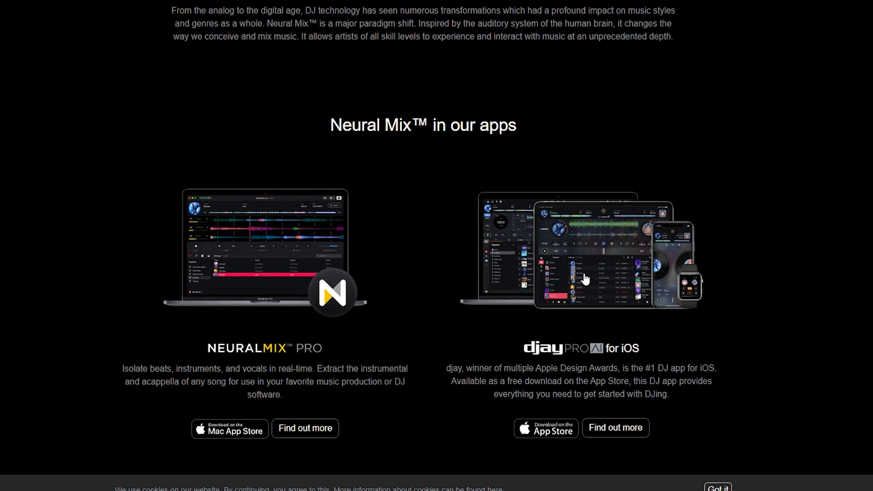
{"action": "scroll", "coordinate": [395, 316], "scroll_direction": "down", "scroll_amount": 1}
{"action": "scroll", "coordinate": [395, 316], "scroll_direction": "down", "scroll_amount": 2}
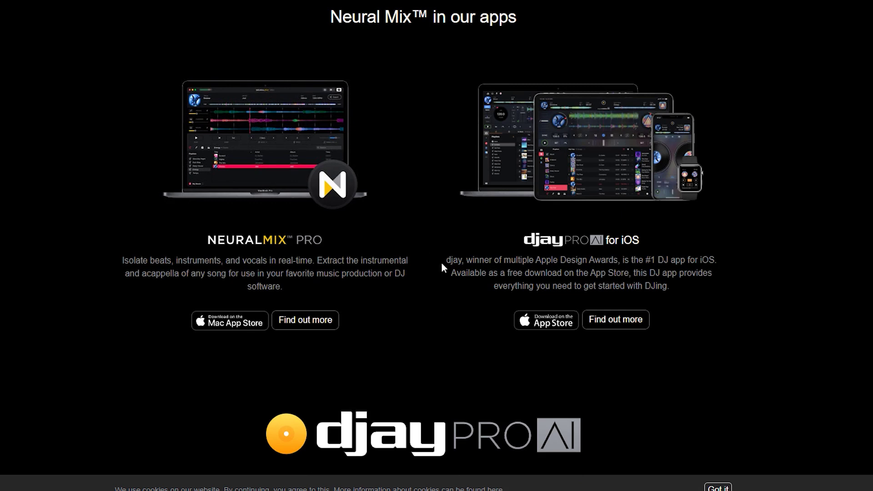
- Examine the djay Pro AI section, including its tablet interface images and the feature descriptions for AI waveforms and isolation
{"action": "scroll", "coordinate": [440, 273], "scroll_direction": "down", "scroll_amount": 5}
{"action": "scroll", "coordinate": [425, 296], "scroll_direction": "down", "scroll_amount": 10}
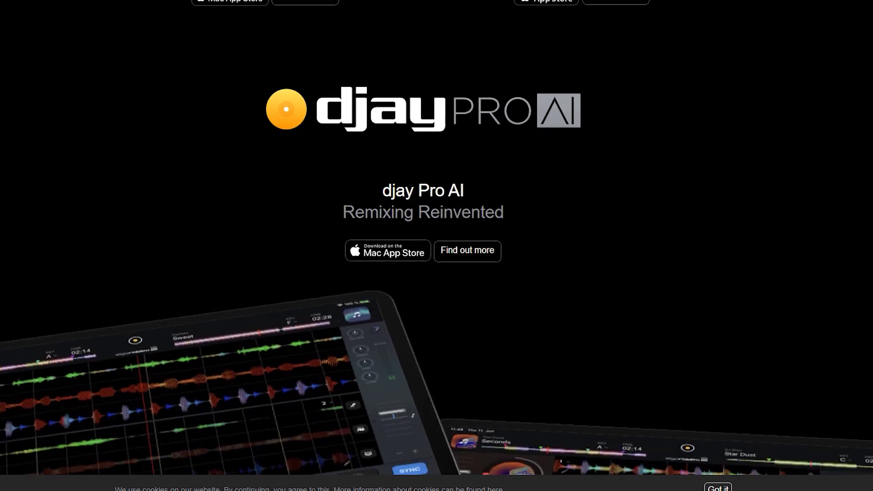
{"action": "scroll", "coordinate": [424, 298], "scroll_direction": "down", "scroll_amount": 7}
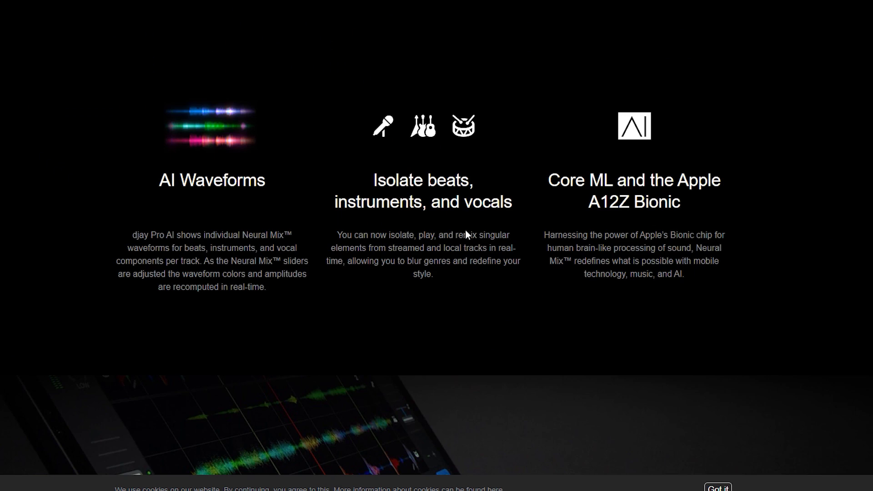
{"action": "scroll", "coordinate": [468, 232], "scroll_direction": "down", "scroll_amount": 4}
{"action": "scroll", "coordinate": [387, 223], "scroll_direction": "down", "scroll_amount": 2}
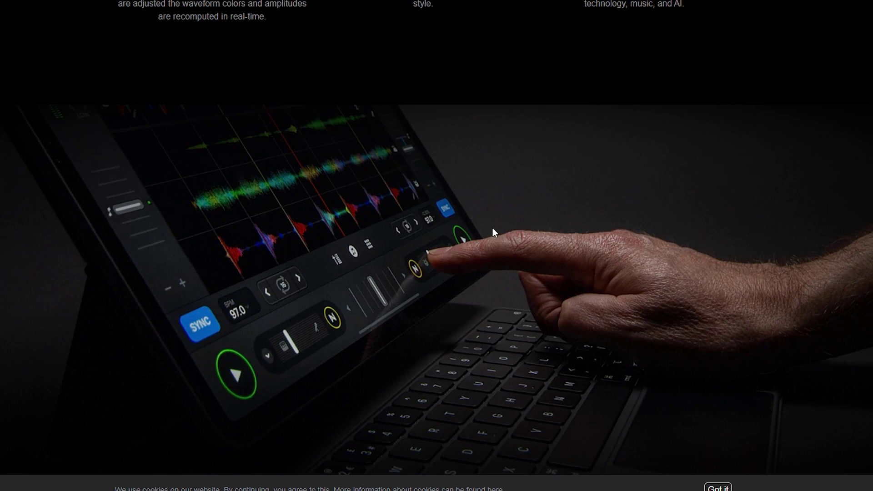
{"action": "scroll", "coordinate": [642, 74], "scroll_direction": "up", "scroll_amount": 8}
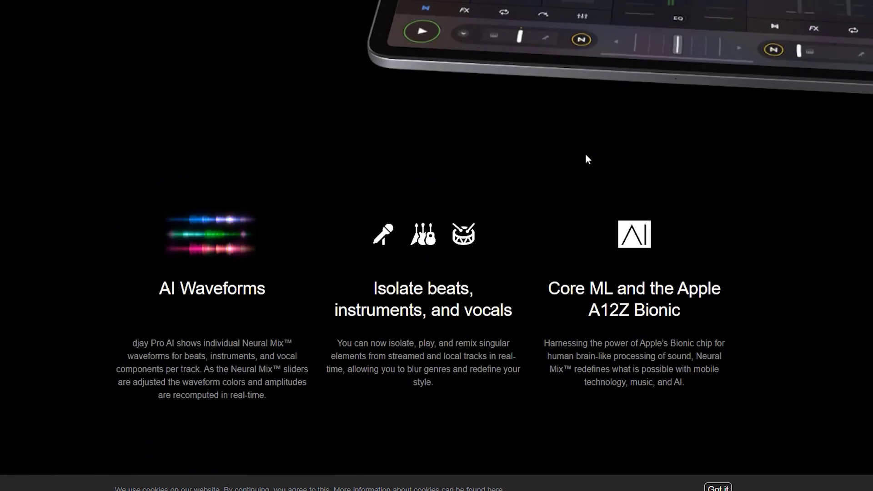
{"action": "scroll", "coordinate": [586, 156], "scroll_direction": "up", "scroll_amount": 7}
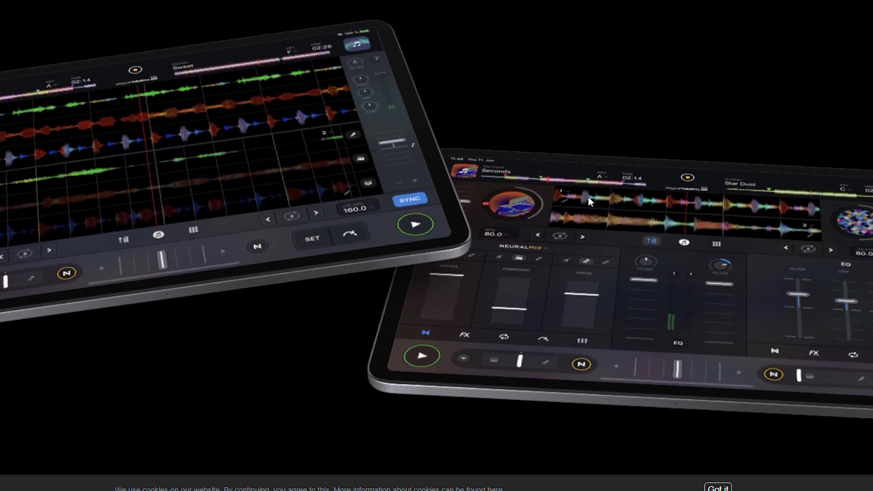
{"action": "scroll", "coordinate": [588, 197], "scroll_direction": "up", "scroll_amount": 3}
{"action": "scroll", "coordinate": [586, 210], "scroll_direction": "down", "scroll_amount": 2}
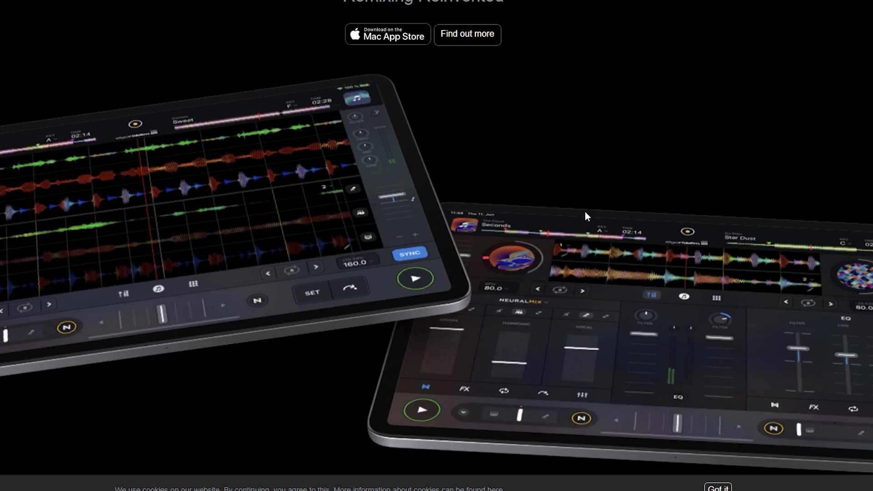
{"action": "scroll", "coordinate": [533, 233], "scroll_direction": "down", "scroll_amount": 9}
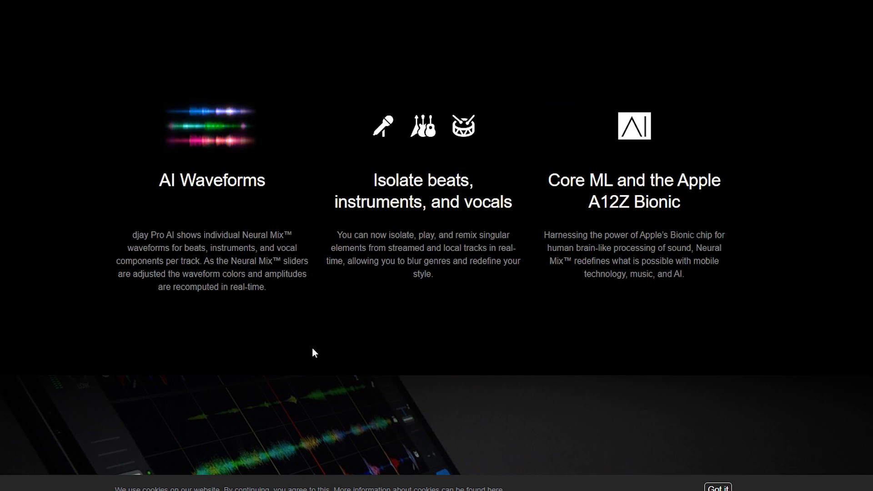
- Leave the Neural Mix page and examine VirtualDJ 2021's Real-Time Stems Separation section, highlighting its heading while reading
{"action": "scroll", "coordinate": [602, 281], "scroll_direction": "up", "scroll_amount": 15}
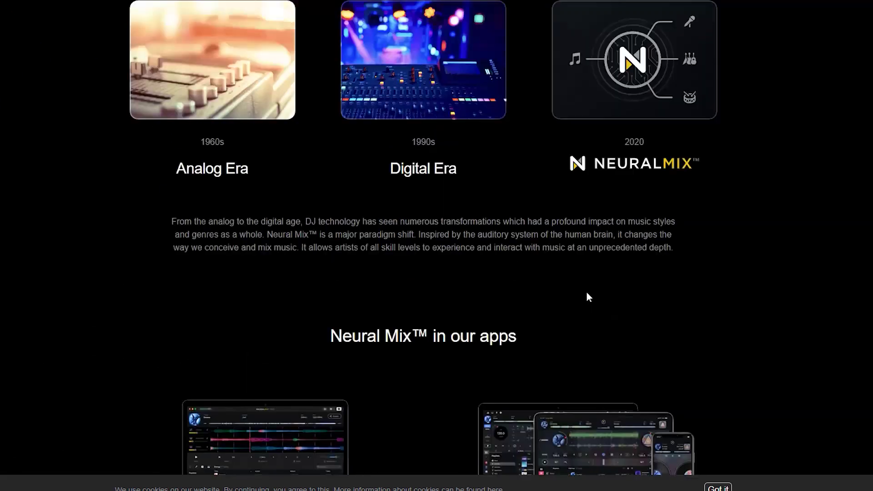
{"action": "key", "text": "alt+Left"}
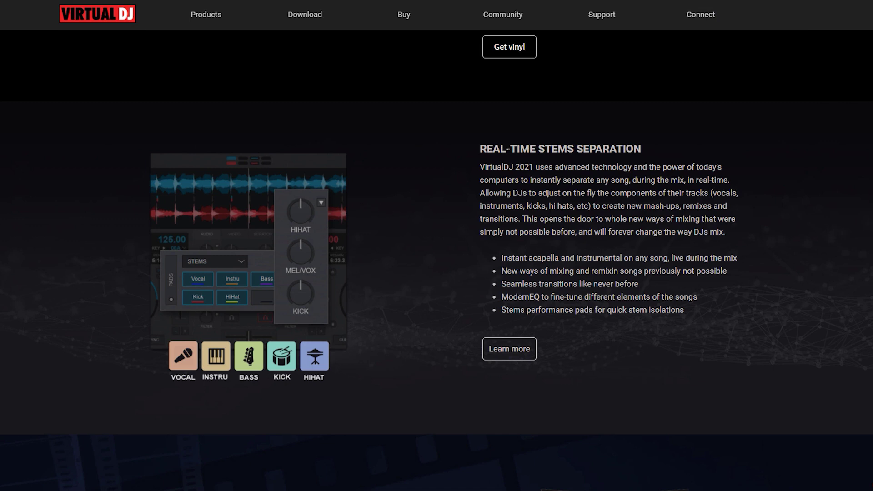
{"action": "left_click_drag", "start_coordinate": [481, 149], "coordinate": [649, 157]}
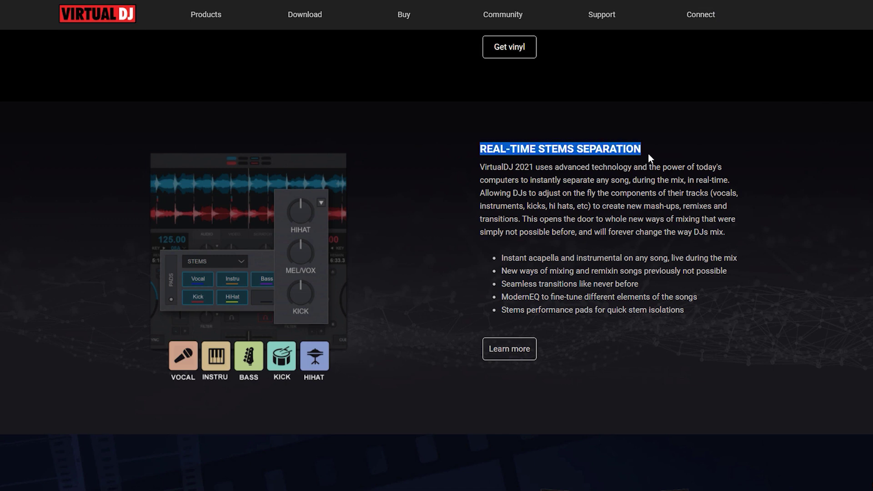
{"action": "left_click", "coordinate": [513, 196]}
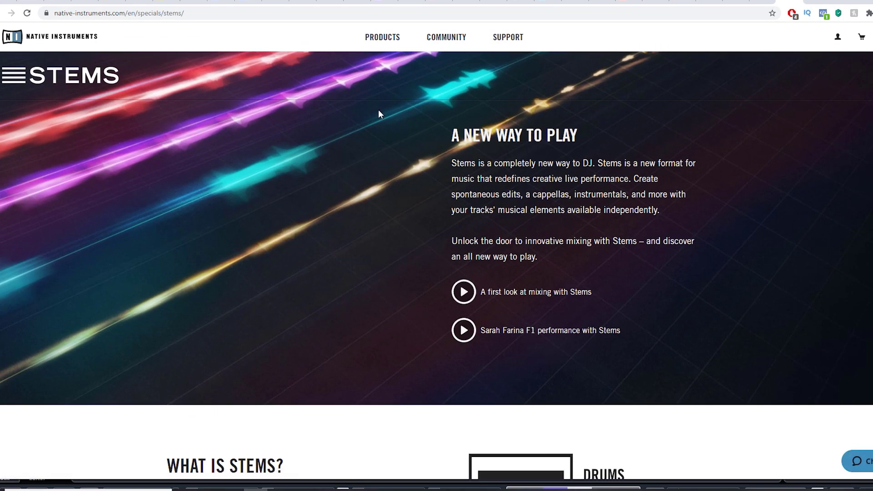
- Skim Native Instruments' Stems page from the introduction through the TRAKTOR controllers to the free tracks offer and back
{"action": "scroll", "coordinate": [278, 292], "scroll_direction": "down", "scroll_amount": 15}
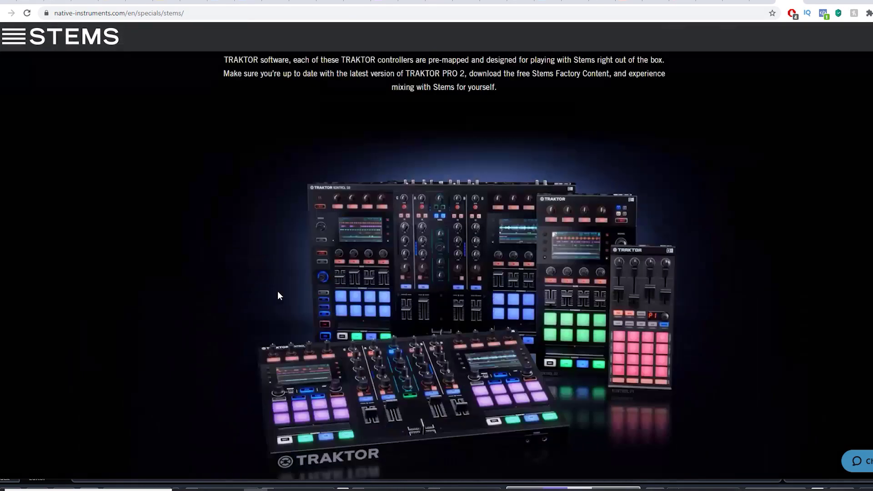
{"action": "scroll", "coordinate": [412, 319], "scroll_direction": "down", "scroll_amount": 3}
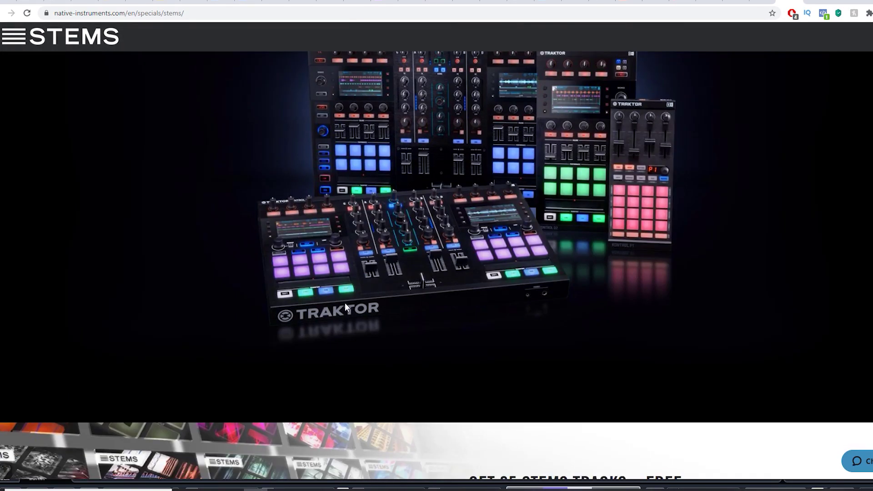
{"action": "scroll", "coordinate": [351, 307], "scroll_direction": "down", "scroll_amount": 5}
{"action": "scroll", "coordinate": [356, 310], "scroll_direction": "down", "scroll_amount": 4}
{"action": "scroll", "coordinate": [356, 310], "scroll_direction": "up", "scroll_amount": 7}
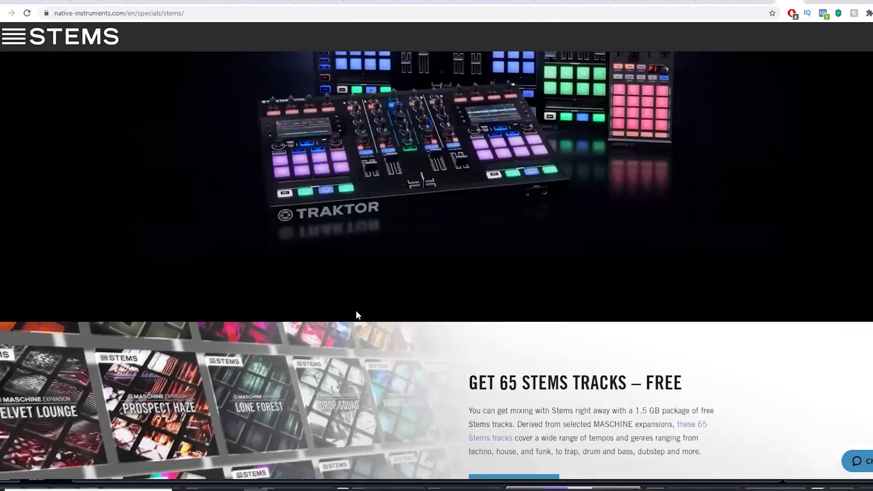
{"action": "scroll", "coordinate": [355, 310], "scroll_direction": "up", "scroll_amount": 5}
{"action": "scroll", "coordinate": [409, 310], "scroll_direction": "up", "scroll_amount": 10}
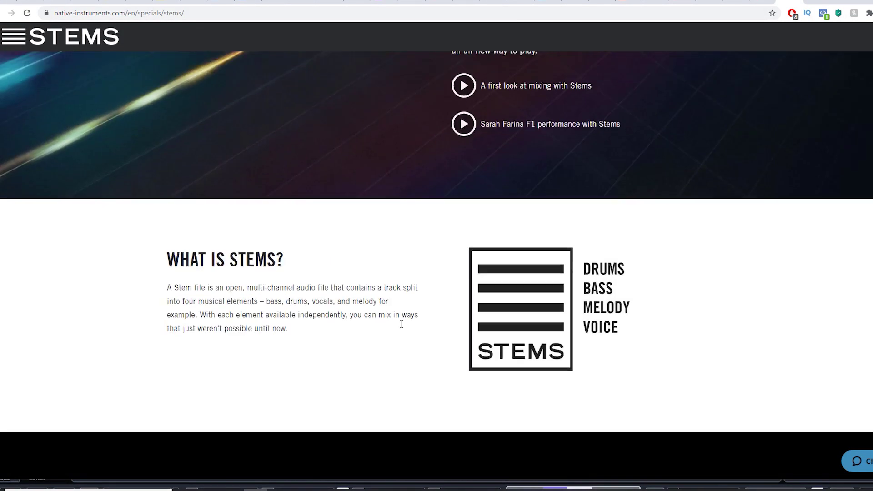
{"action": "scroll", "coordinate": [398, 327], "scroll_direction": "up", "scroll_amount": 5}
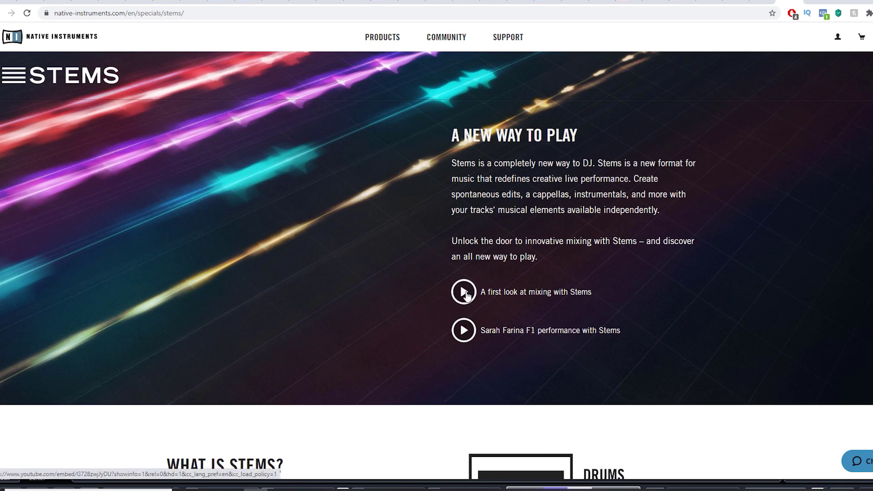
- Read the Stems page's format definition, TRAKTOR hardware support, free Stems tracks and Where to Buy Stems sections
{"action": "scroll", "coordinate": [465, 294], "scroll_direction": "down", "scroll_amount": 2}
{"action": "scroll", "coordinate": [464, 334], "scroll_direction": "up", "scroll_amount": 1}
{"action": "scroll", "coordinate": [463, 331], "scroll_direction": "down", "scroll_amount": 4}
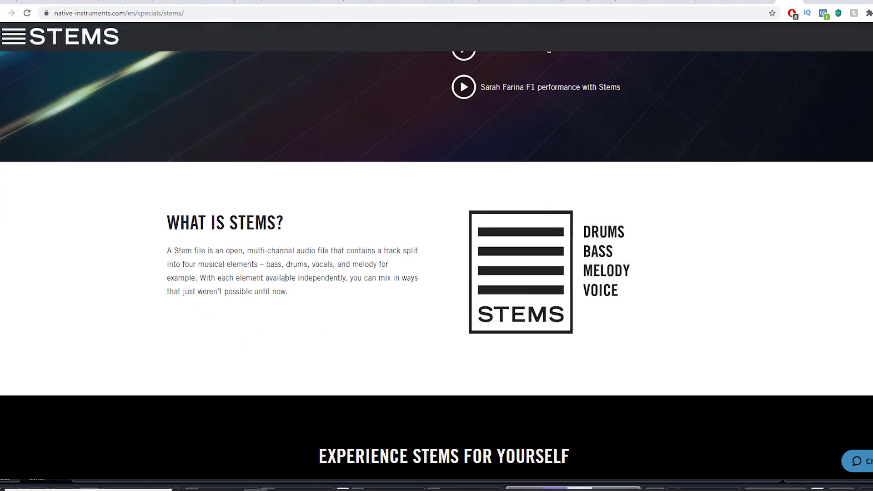
{"action": "scroll", "coordinate": [242, 269], "scroll_direction": "down", "scroll_amount": 4}
{"action": "scroll", "coordinate": [532, 197], "scroll_direction": "up", "scroll_amount": 2}
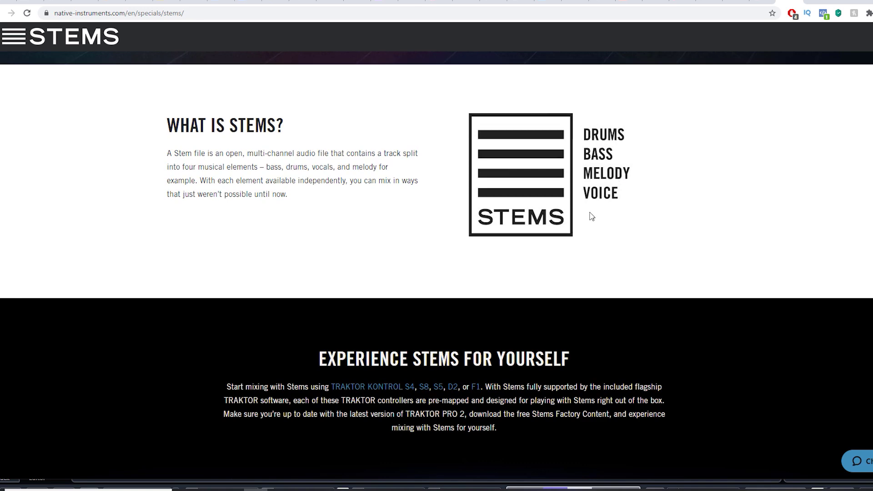
{"action": "scroll", "coordinate": [644, 242], "scroll_direction": "down", "scroll_amount": 8}
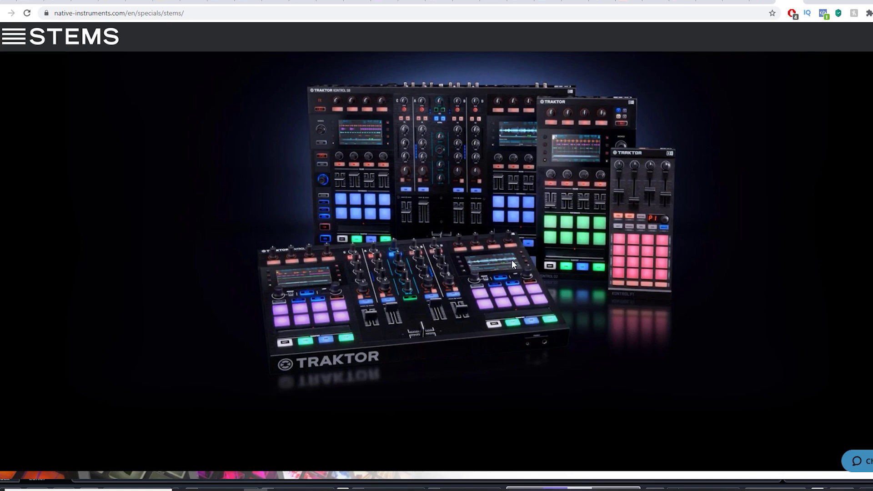
{"action": "scroll", "coordinate": [419, 286], "scroll_direction": "down", "scroll_amount": 4}
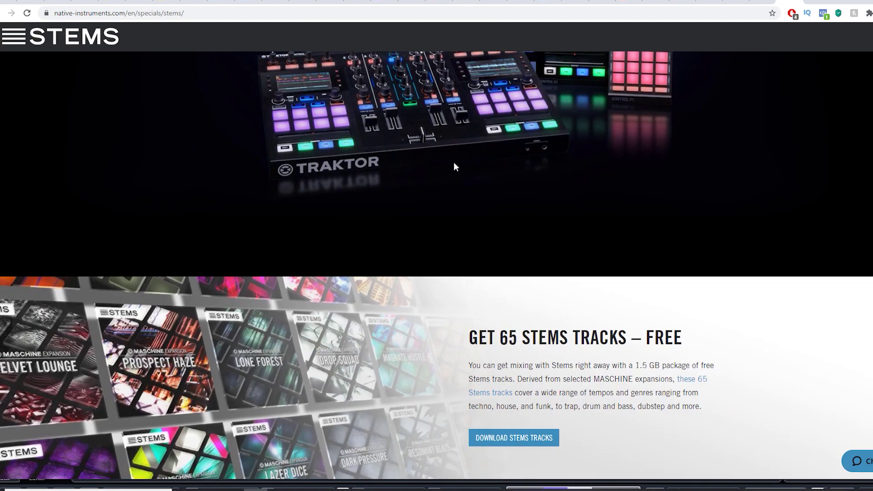
{"action": "scroll", "coordinate": [428, 182], "scroll_direction": "up", "scroll_amount": 3}
{"action": "scroll", "coordinate": [459, 249], "scroll_direction": "down", "scroll_amount": 7}
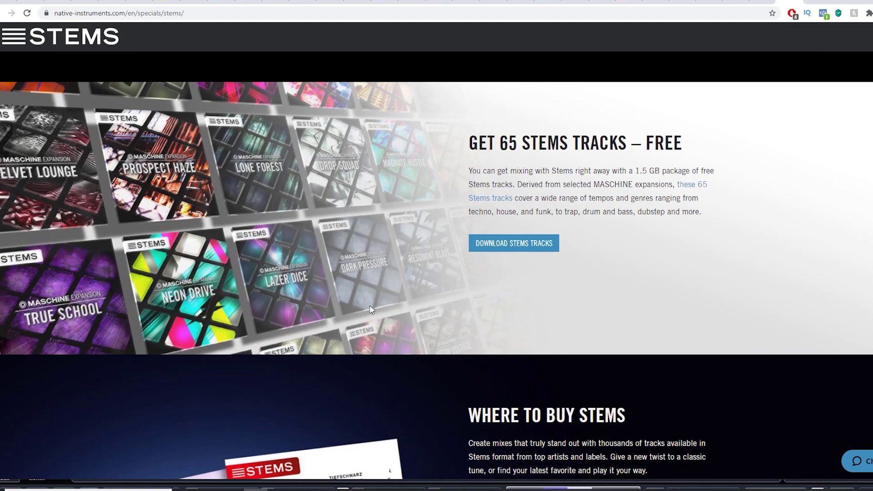
{"action": "scroll", "coordinate": [439, 335], "scroll_direction": "down", "scroll_amount": 3}
{"action": "scroll", "coordinate": [439, 336], "scroll_direction": "down", "scroll_amount": 1}
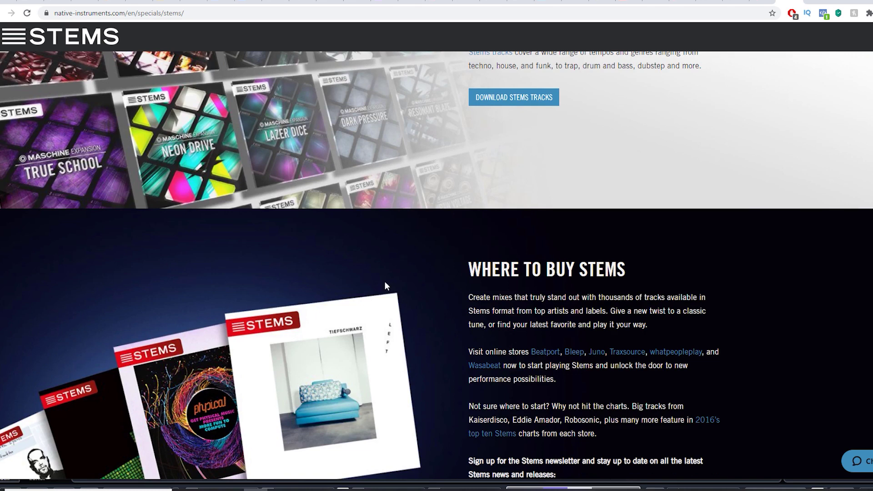
{"action": "scroll", "coordinate": [384, 291], "scroll_direction": "down", "scroll_amount": 3}
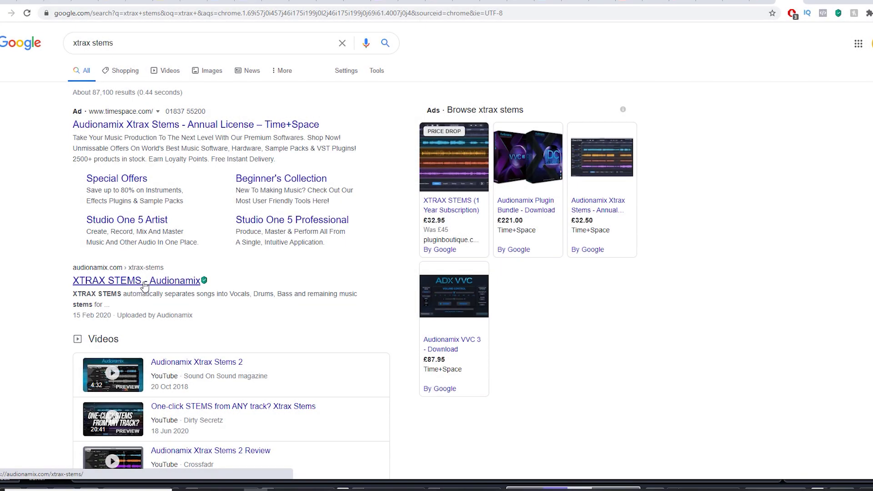
- Open Audionamix's XTRAX STEMS page from the search results and skim its product overview, testimonials and free trial section
{"action": "left_click", "coordinate": [154, 284]}
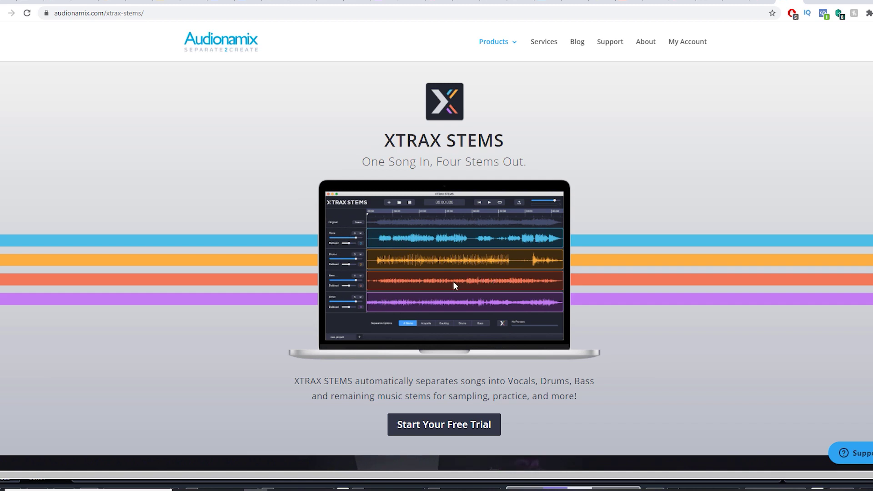
{"action": "scroll", "coordinate": [457, 271], "scroll_direction": "down", "scroll_amount": 3}
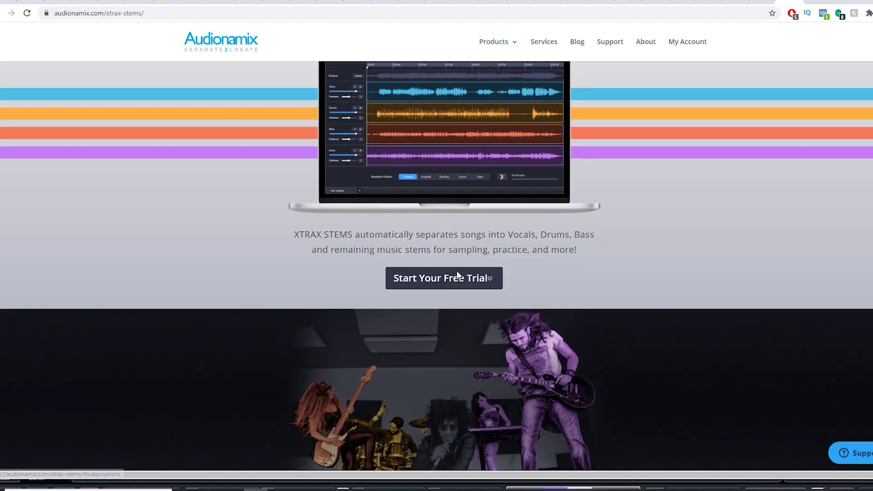
{"action": "scroll", "coordinate": [457, 271], "scroll_direction": "down", "scroll_amount": 5}
{"action": "scroll", "coordinate": [456, 271], "scroll_direction": "down", "scroll_amount": 8}
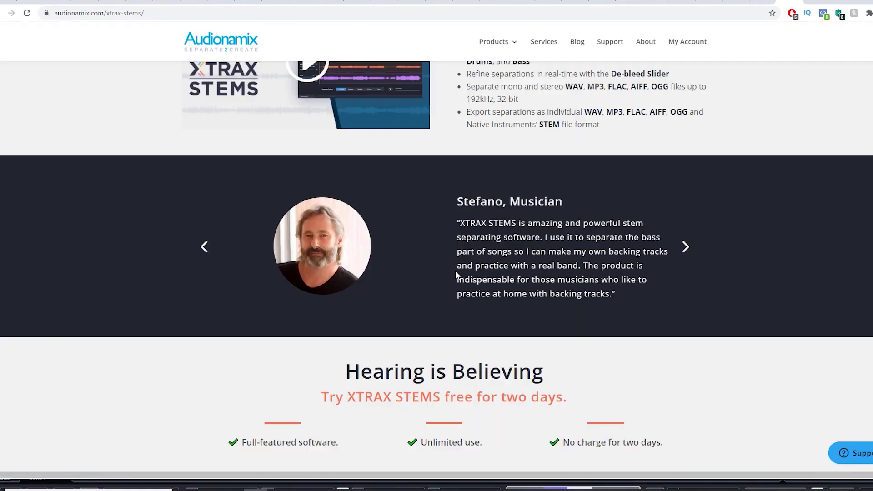
{"action": "scroll", "coordinate": [455, 271], "scroll_direction": "down", "scroll_amount": 4}
{"action": "scroll", "coordinate": [455, 271], "scroll_direction": "up", "scroll_amount": 6}
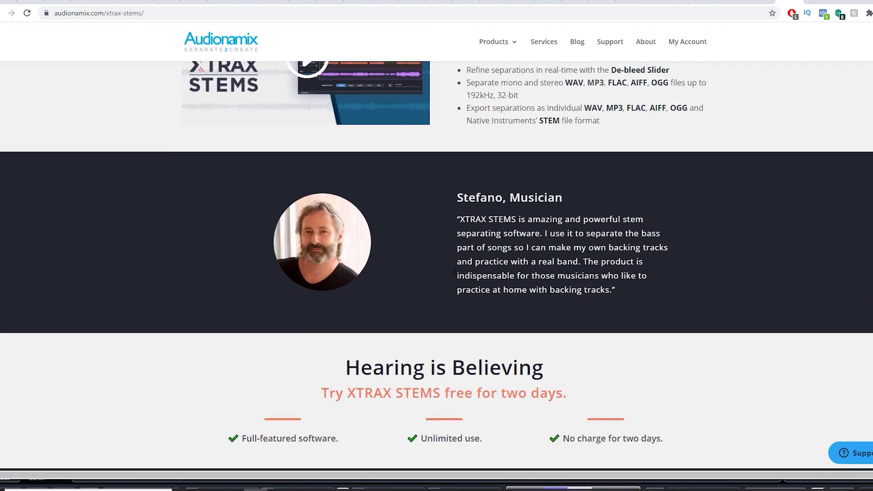
- Examine the XTRAX STEMS features list, briefly highlighting the De-bleed Slider entry
{"action": "scroll", "coordinate": [453, 271], "scroll_direction": "up", "scroll_amount": 3}
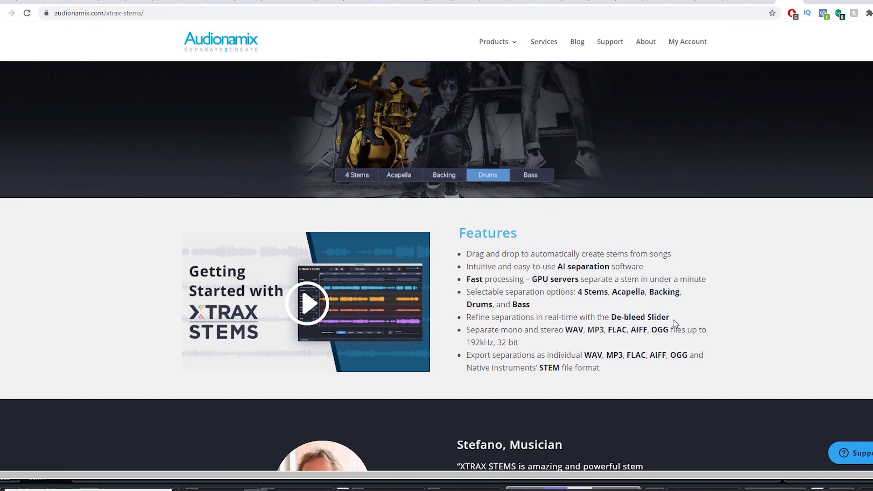
{"action": "left_click_drag", "start_coordinate": [675, 318], "coordinate": [610, 320]}
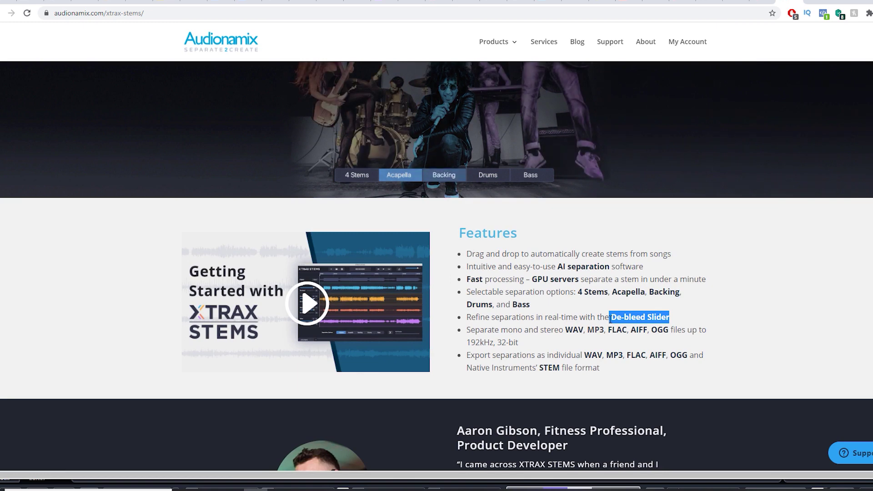
{"action": "left_click", "coordinate": [650, 317]}
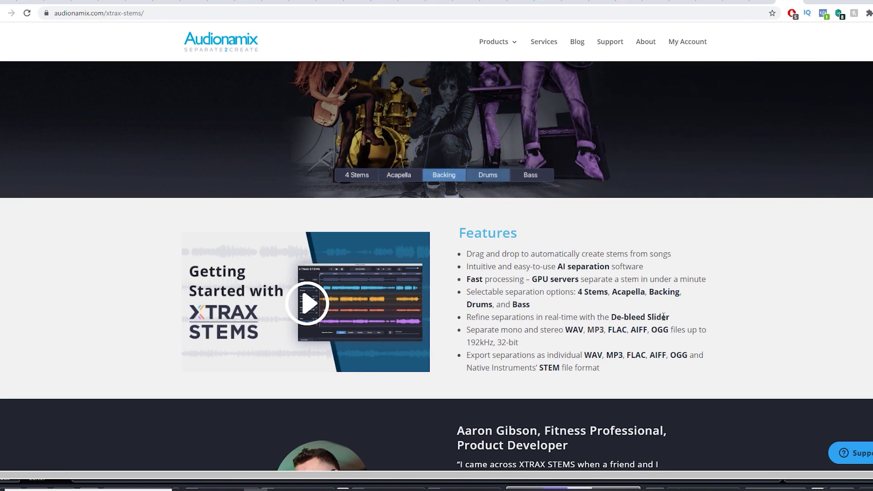
{"action": "scroll", "coordinate": [410, 306], "scroll_direction": "up", "scroll_amount": 10}
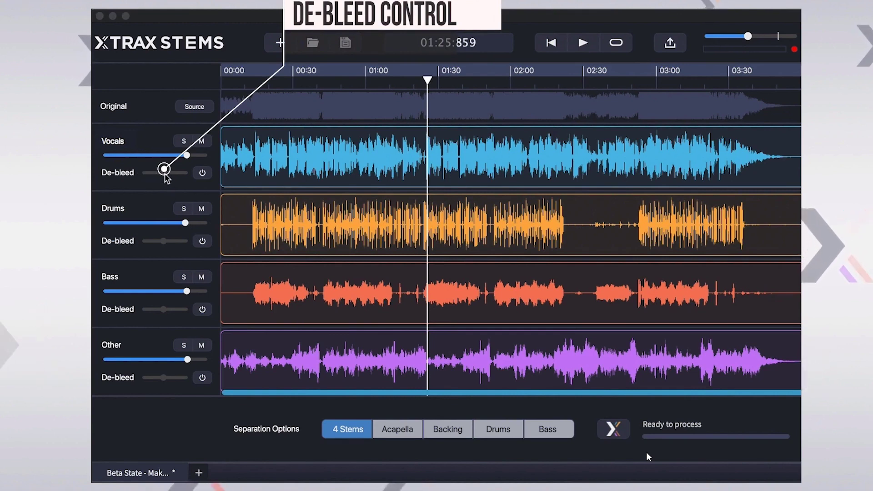
- Exit the full-screen view of the Getting started with XTRAX STEMS video and pause its playback
{"action": "mouse_move", "coordinate": [676, 373]}
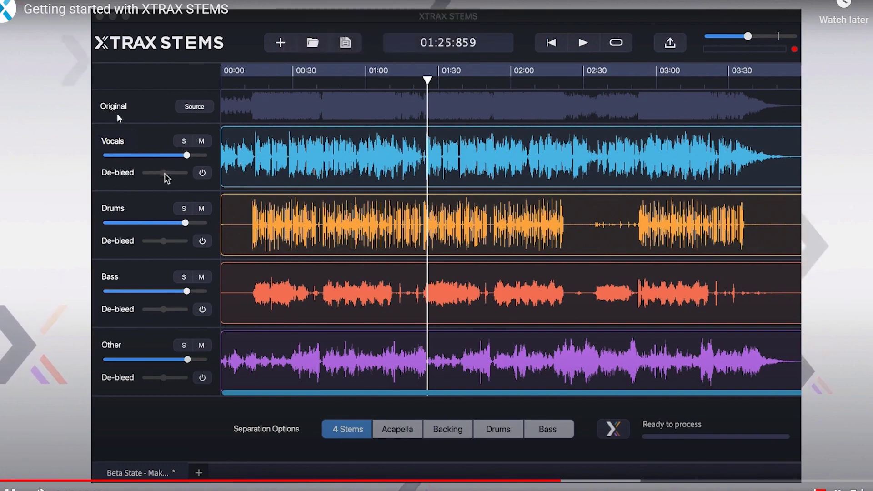
{"action": "key", "text": "Escape"}
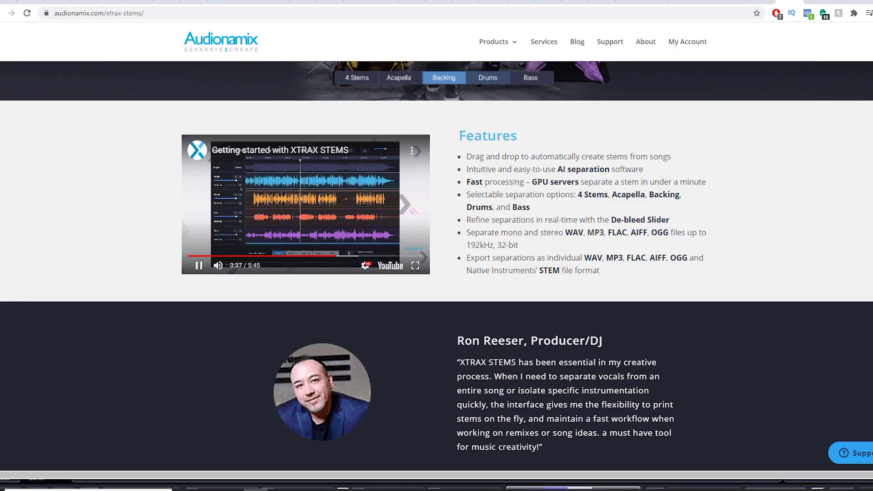
{"action": "left_click", "coordinate": [198, 267]}
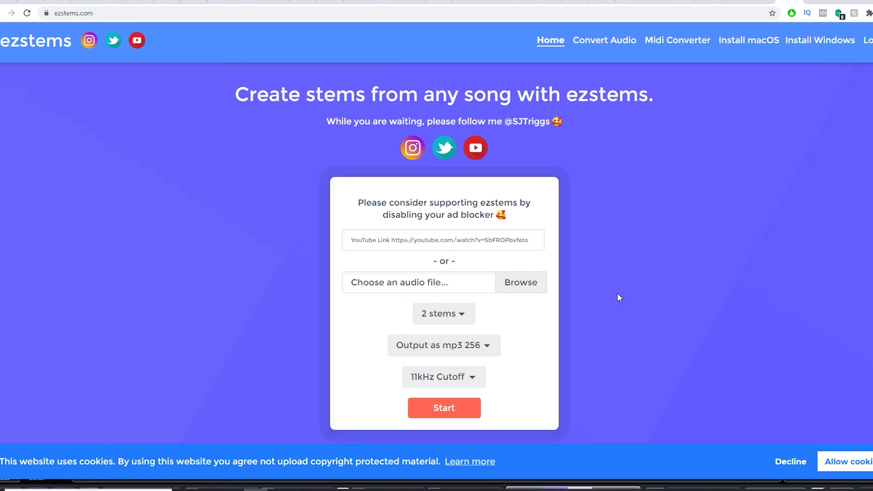
- Examine the ezstems website, including its stem creation form, the membership options and the explanation of how it uses Spleeter
{"action": "scroll", "coordinate": [621, 293], "scroll_direction": "down", "scroll_amount": 13}
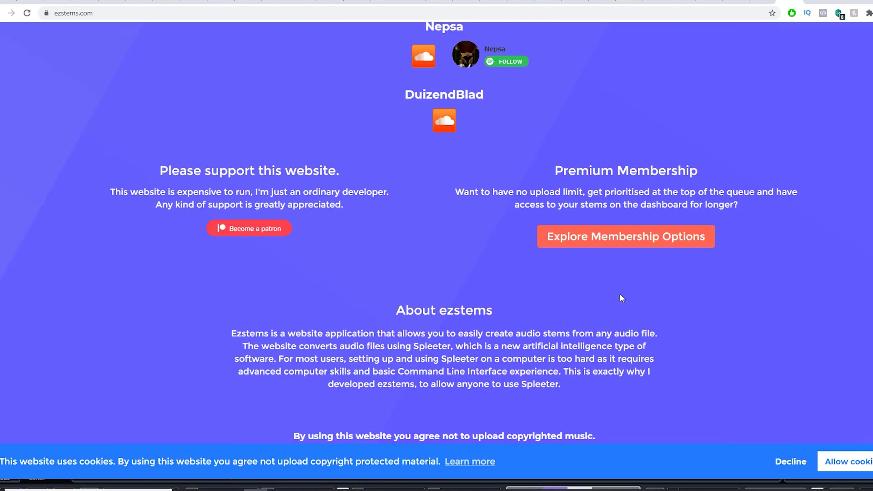
{"action": "scroll", "coordinate": [621, 294], "scroll_direction": "up", "scroll_amount": 13}
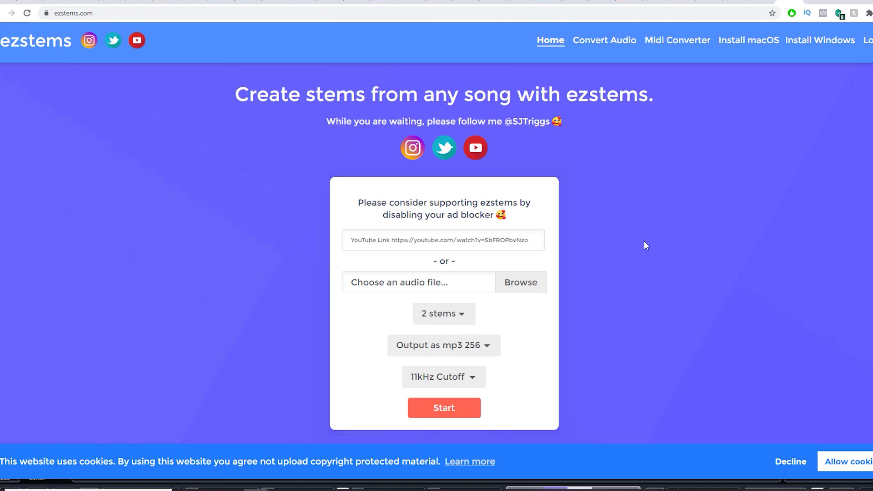
{"action": "scroll", "coordinate": [644, 246], "scroll_direction": "down", "scroll_amount": 12}
{"action": "scroll", "coordinate": [644, 246], "scroll_direction": "down", "scroll_amount": 3}
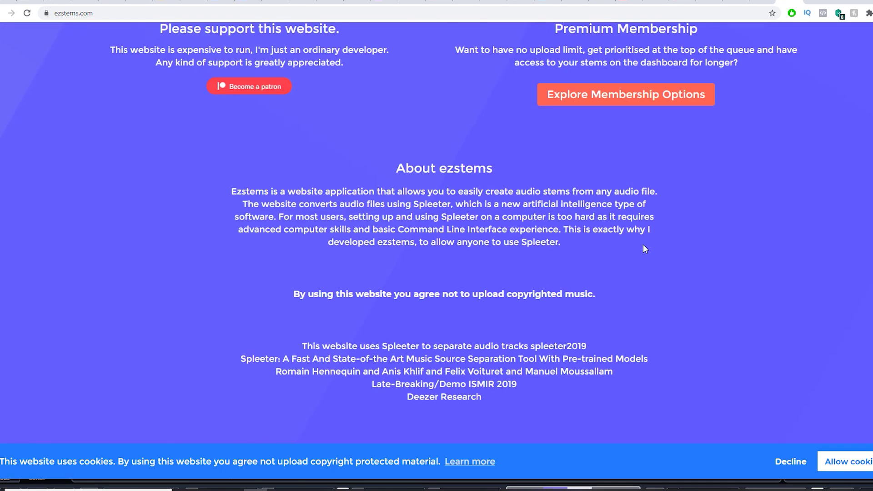
{"action": "scroll", "coordinate": [644, 245], "scroll_direction": "up", "scroll_amount": 15}
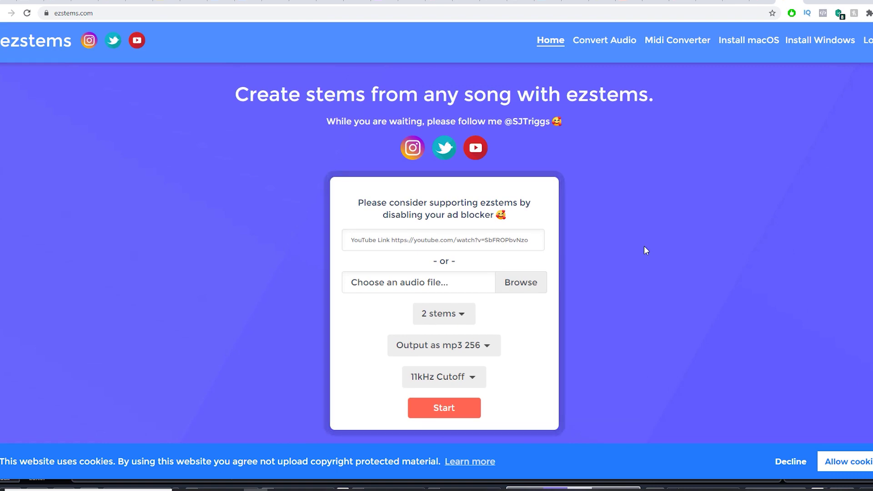